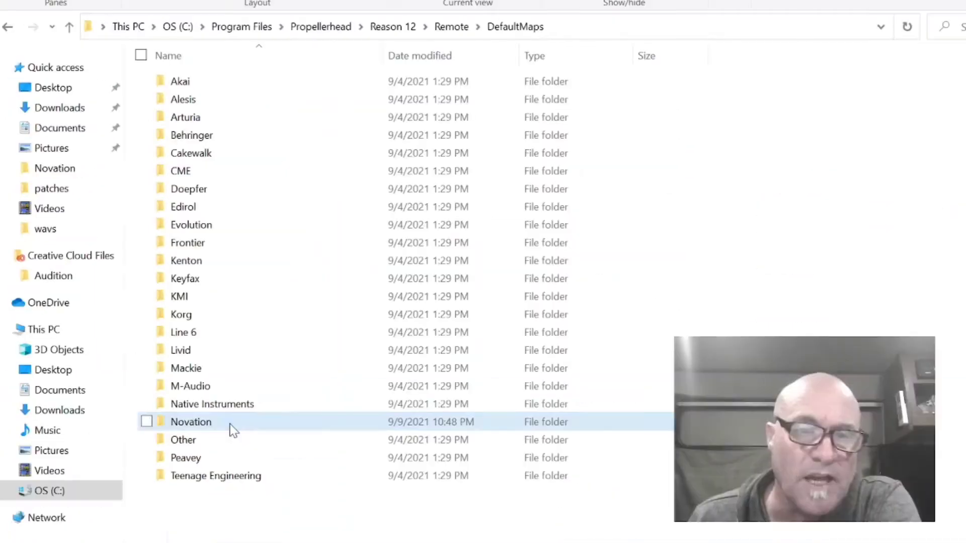
- Open the Novation folder under Reason 12's Remote DefaultMaps to list LaunchControl.remotemap
double_click(231, 428)
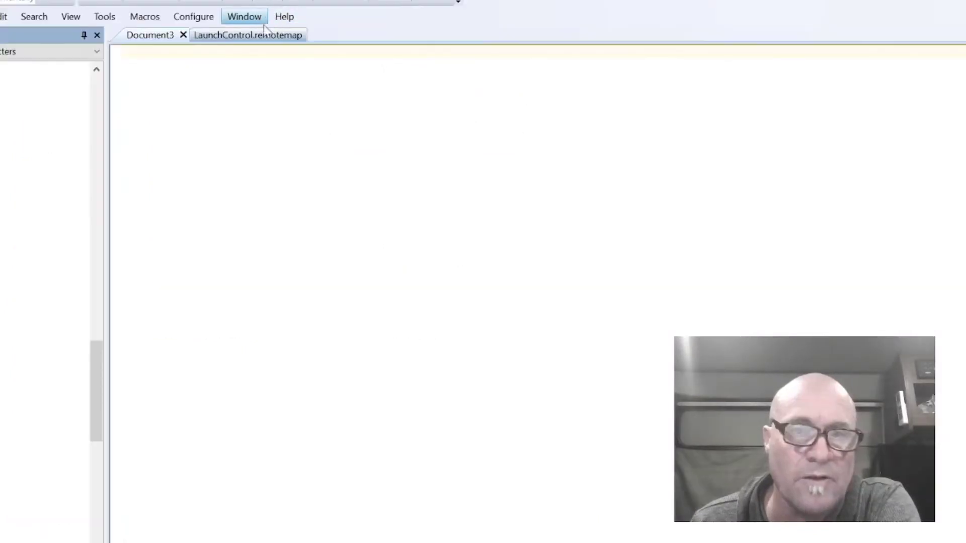
- In LaunchControl.remotemap, add the comment '// chnaged on 9/18' above the Map Knob 01 line
click(259, 37)
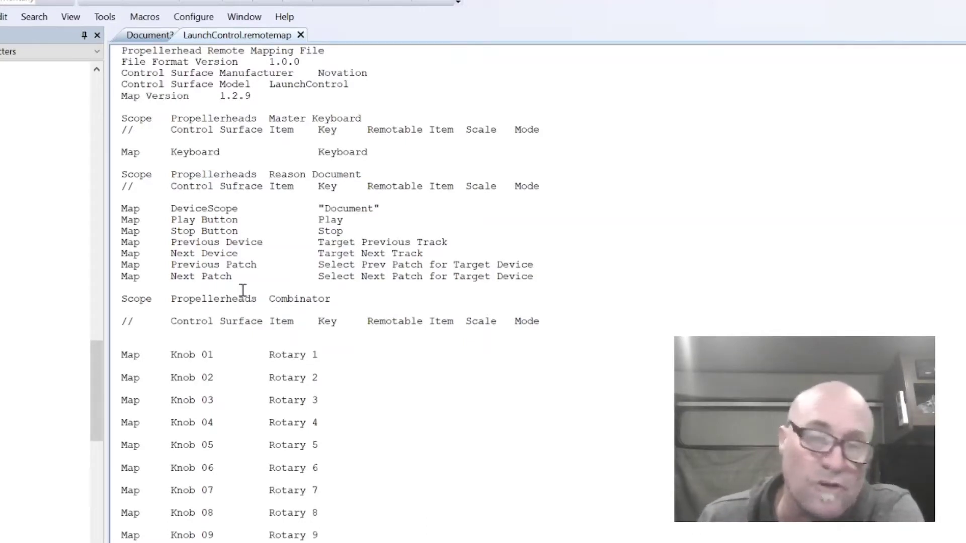
click(179, 344)
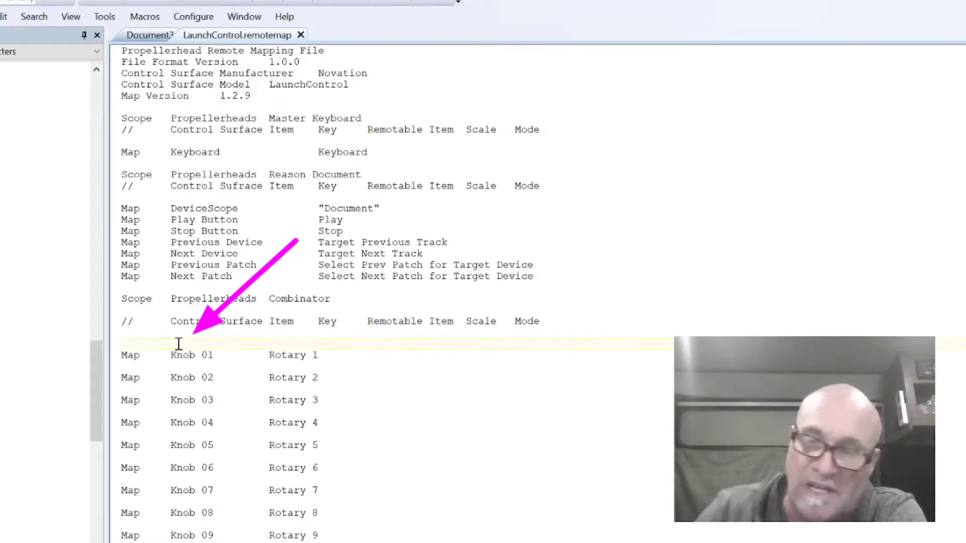
key(Return)
key(Return)
key(Return)
key(Return)
key(Return)
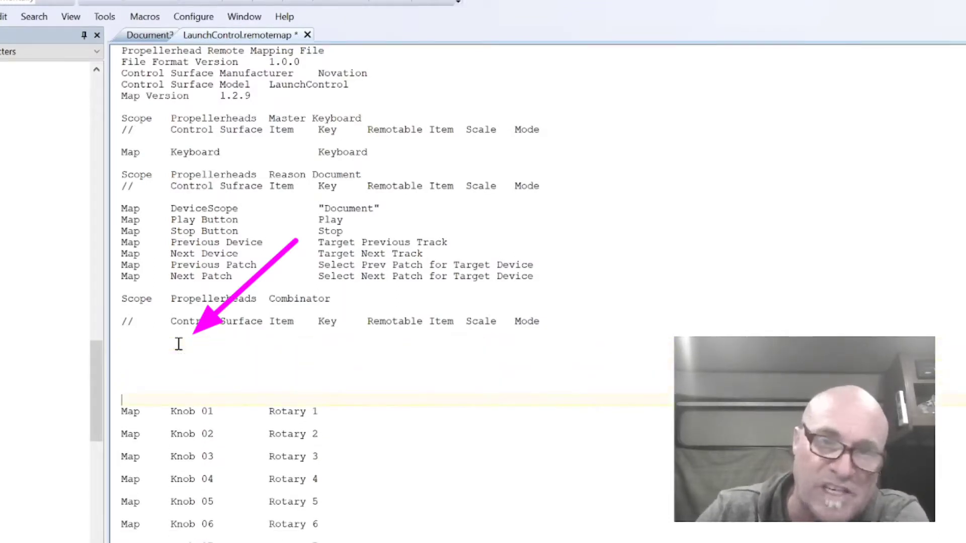
key(BackSpace)
key(BackSpace)
key(BackSpace)
key(BackSpace)
key(BackSpace)
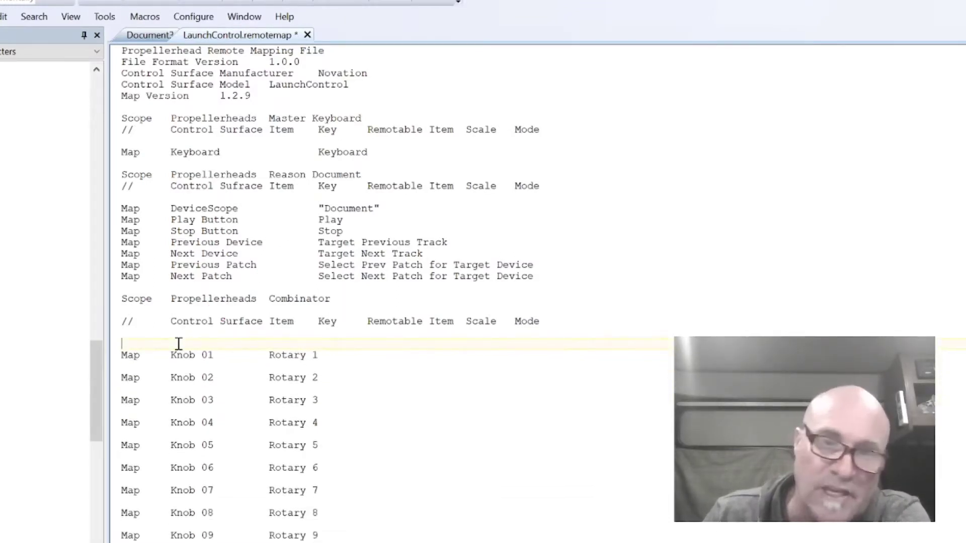
double_click(132, 321)
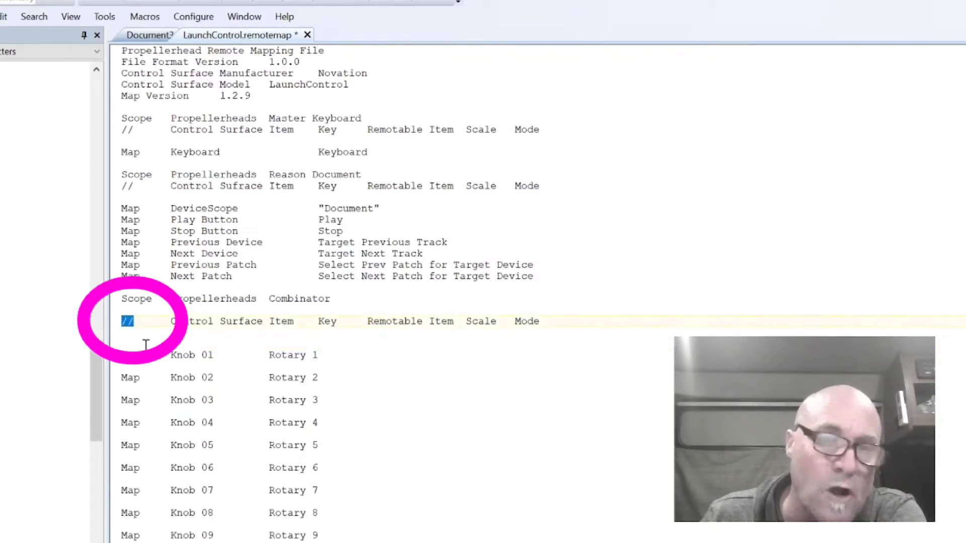
click(126, 340)
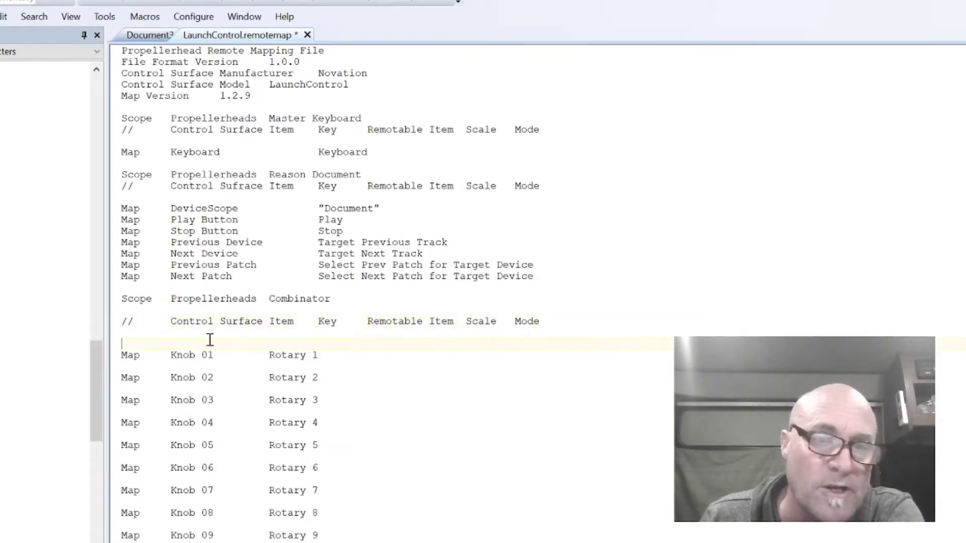
text(// )
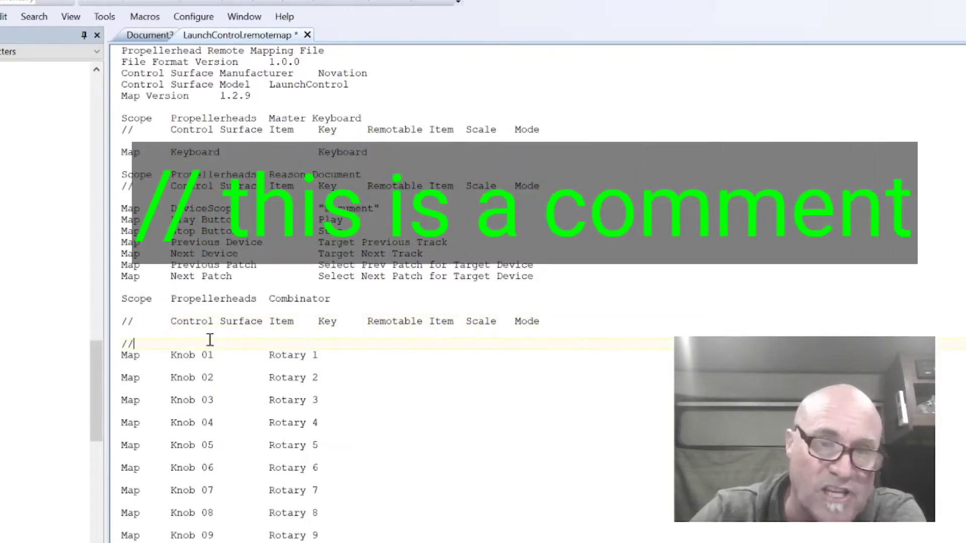
text(chnag)
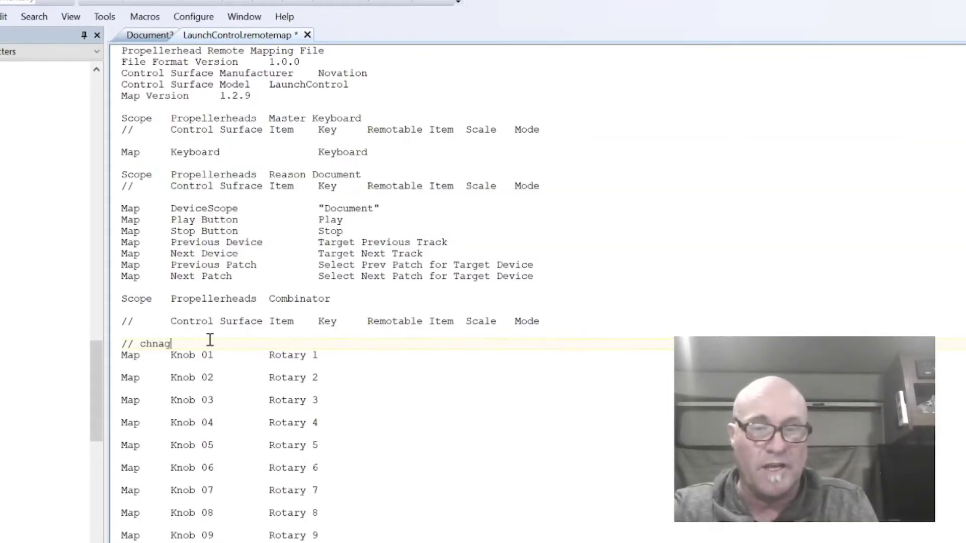
text(ed on 9/18)
key(Return)
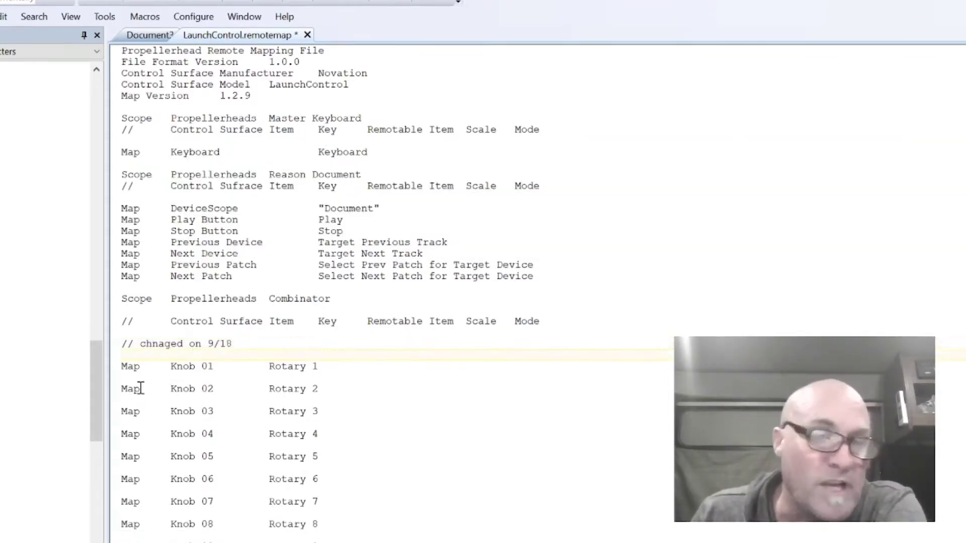
scroll(131, 116, down, 1)
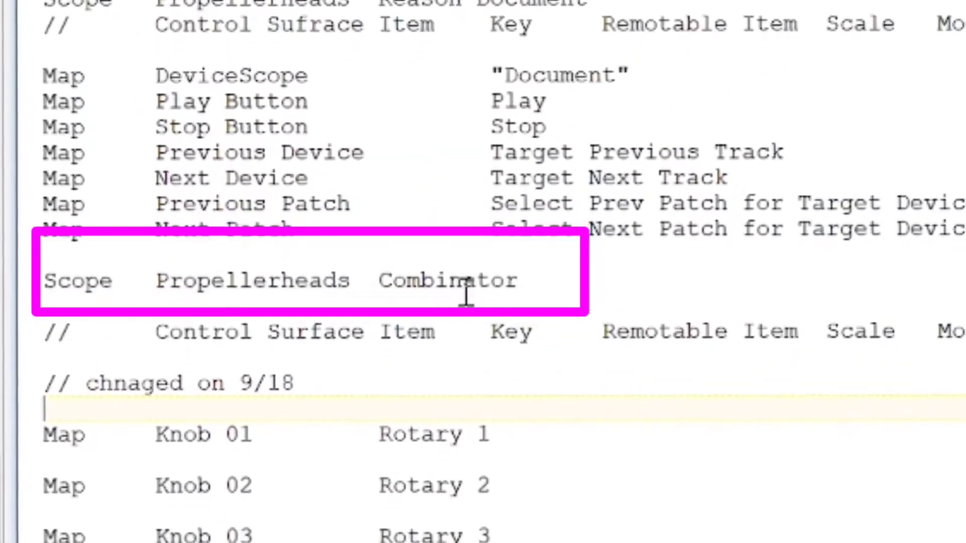
scroll(465, 252, down, 9)
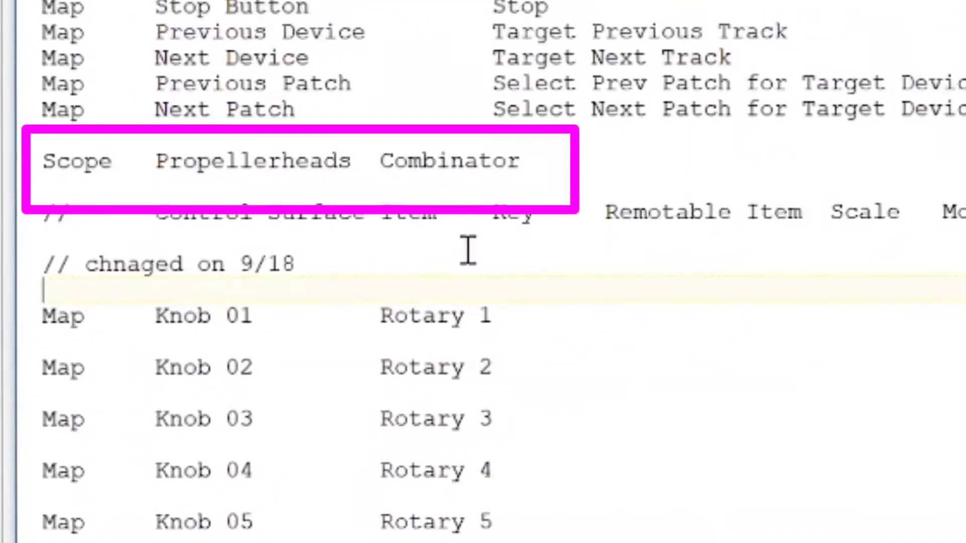
scroll(470, 207, down, 5)
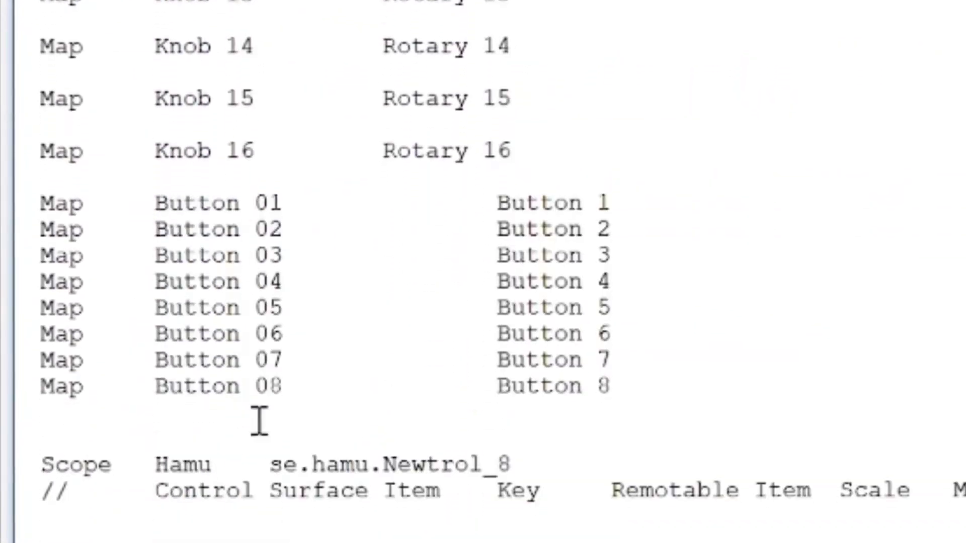
scroll(22, 425, down, 2)
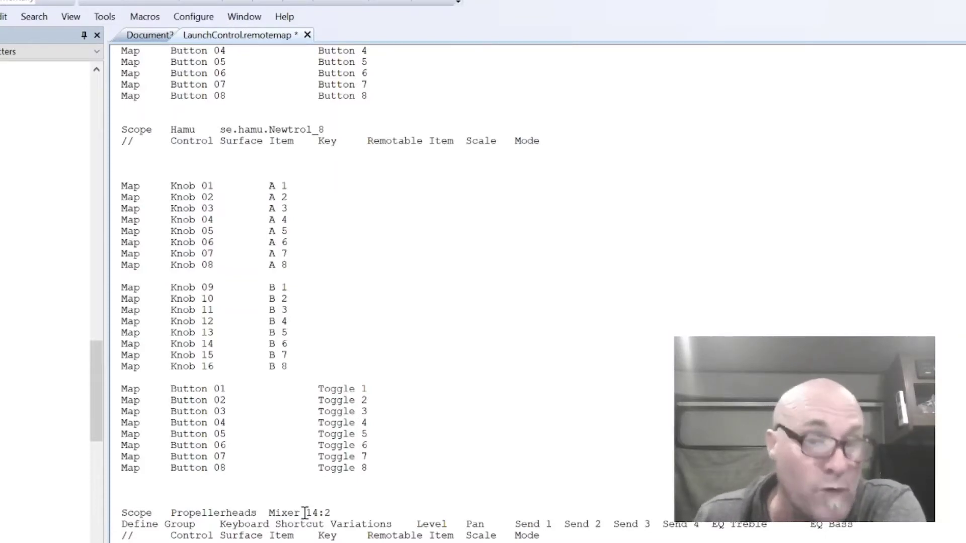
scroll(304, 512, up, 10)
scroll(305, 513, up, 3)
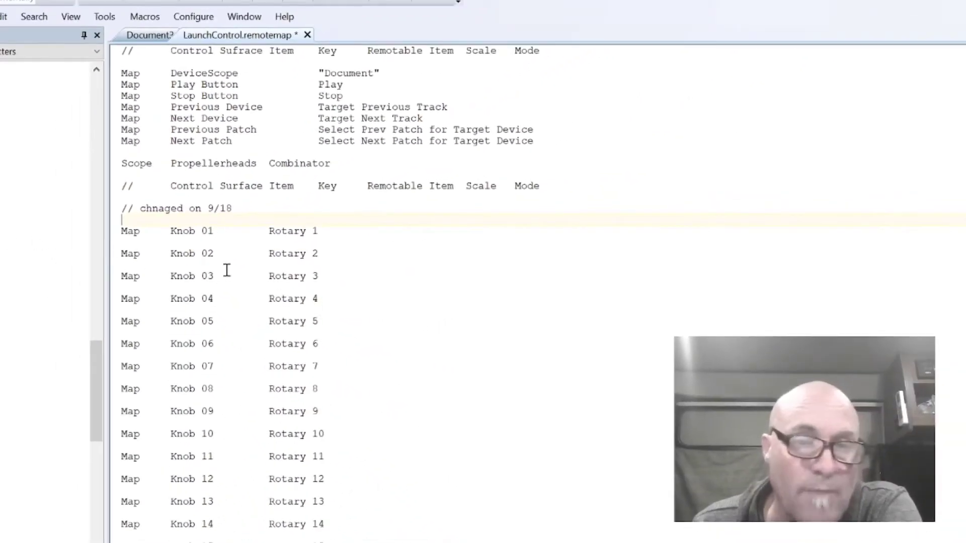
scroll(227, 270, down, 10)
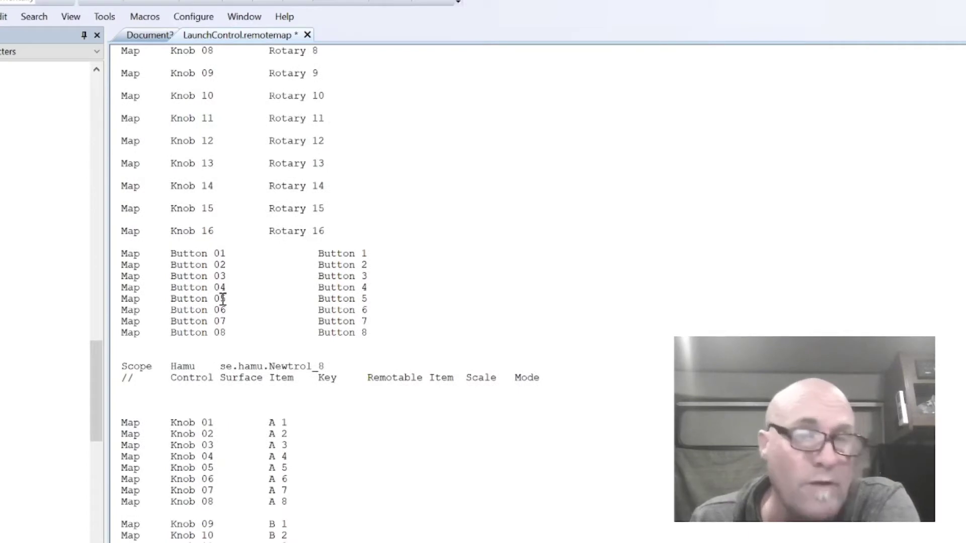
scroll(223, 299, up, 5)
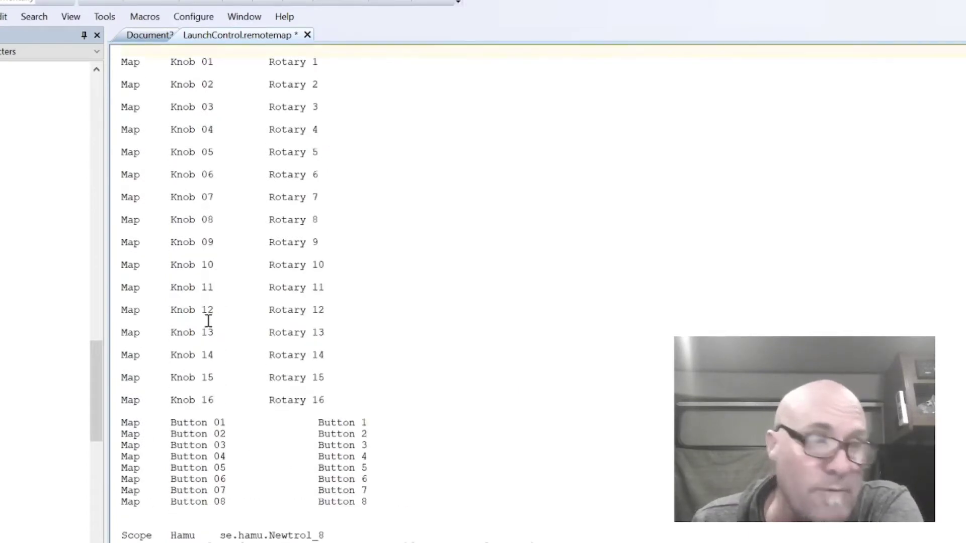
scroll(209, 322, down, 2)
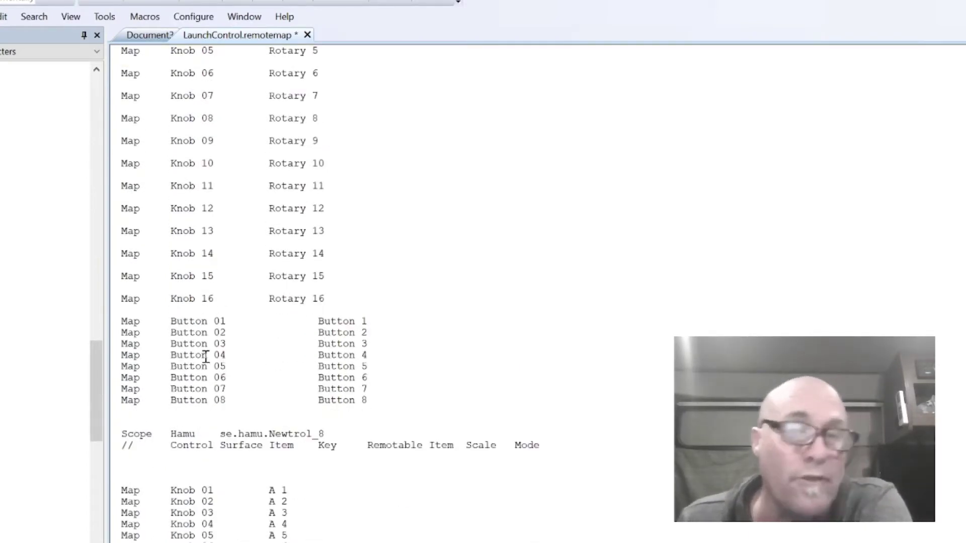
scroll(257, 321, down, 2)
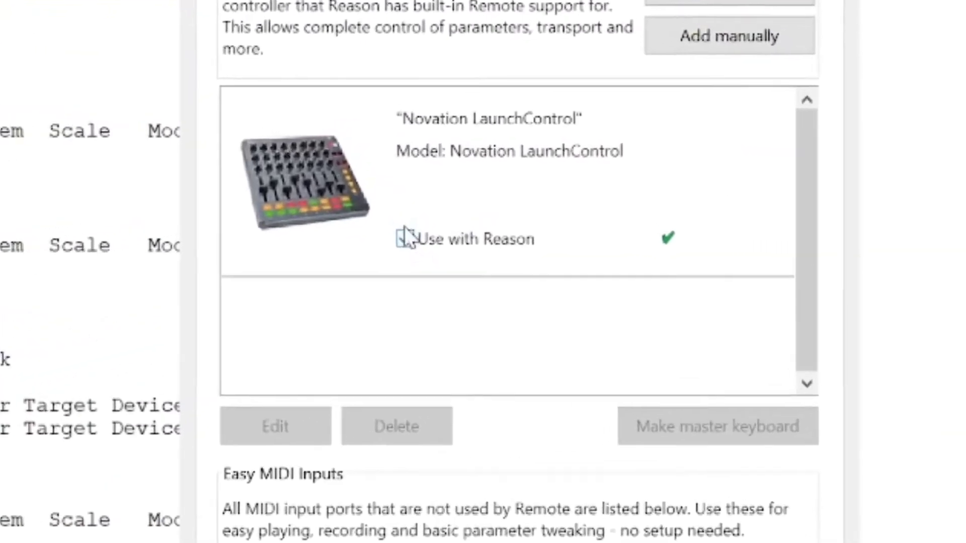
- Toggle 'Use with Reason' off and on for the Novation LaunchControl to reload its map
click(388, 246)
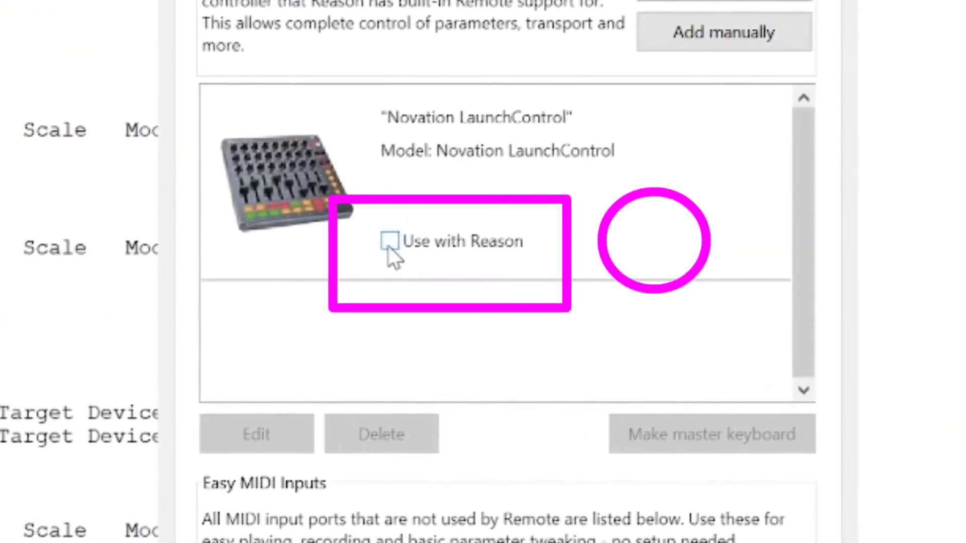
click(388, 240)
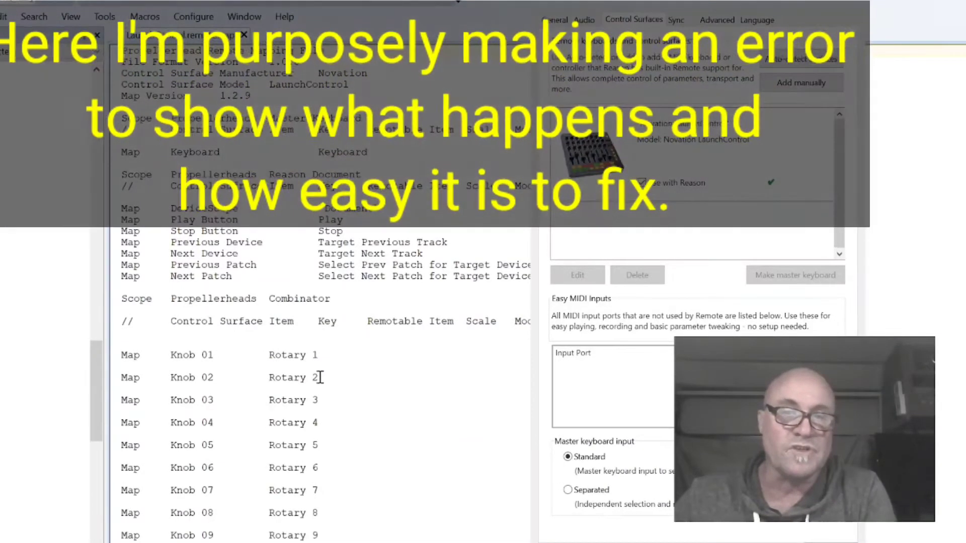
- Remap Knob 02 to Rotary 1 and reload the surface to reveal the mapping error
double_click(316, 377)
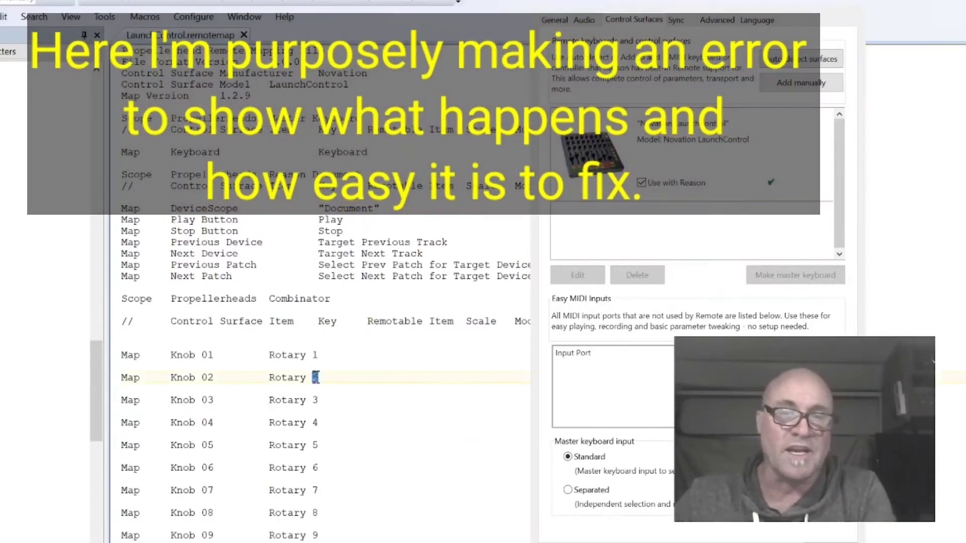
text(1)
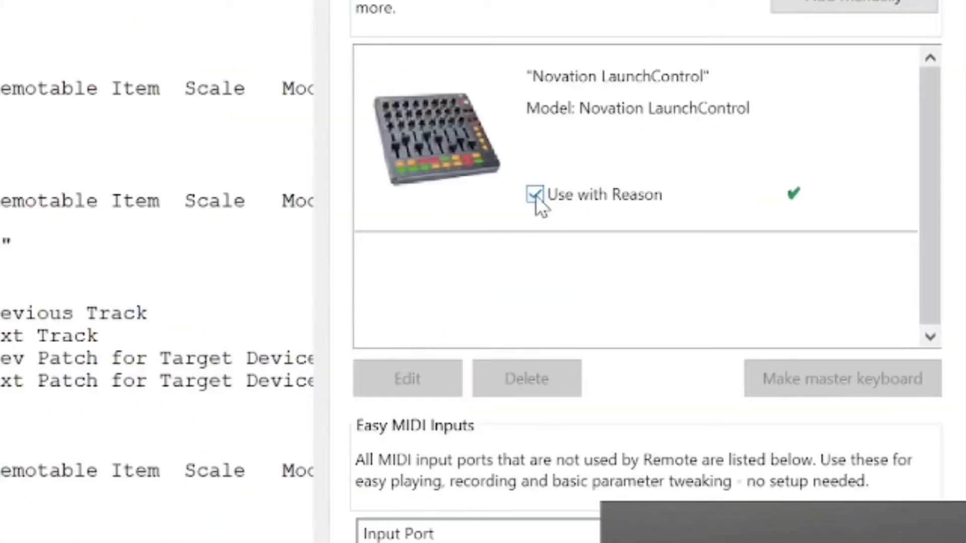
click(535, 195)
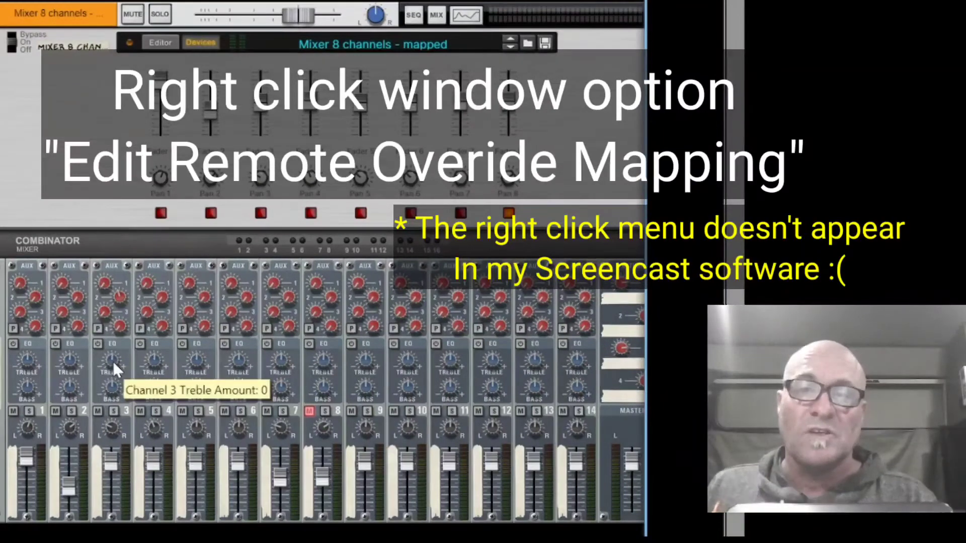
- Open Edit Remote Override Mapping for the Channel 3 Treble knob on the Combinator mixer
right_click(113, 361)
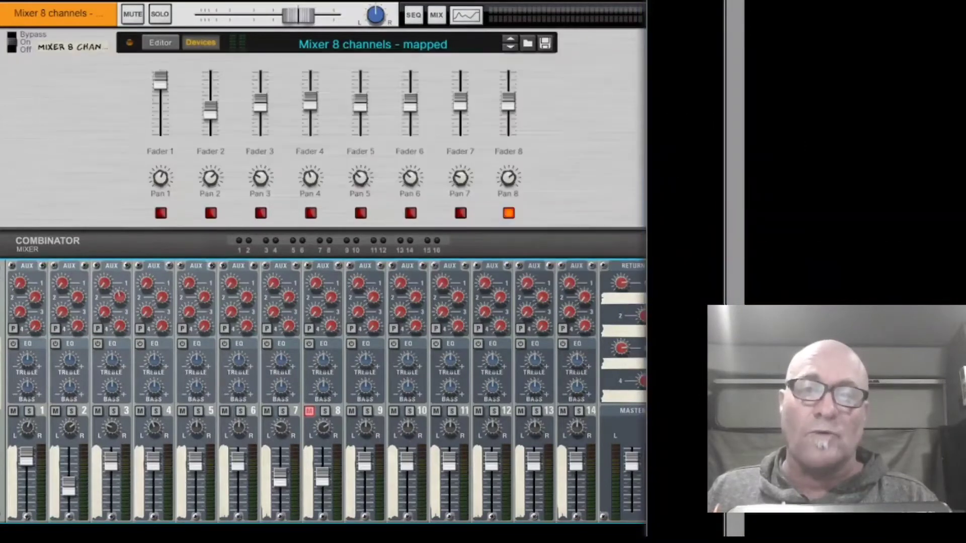
click(174, 472)
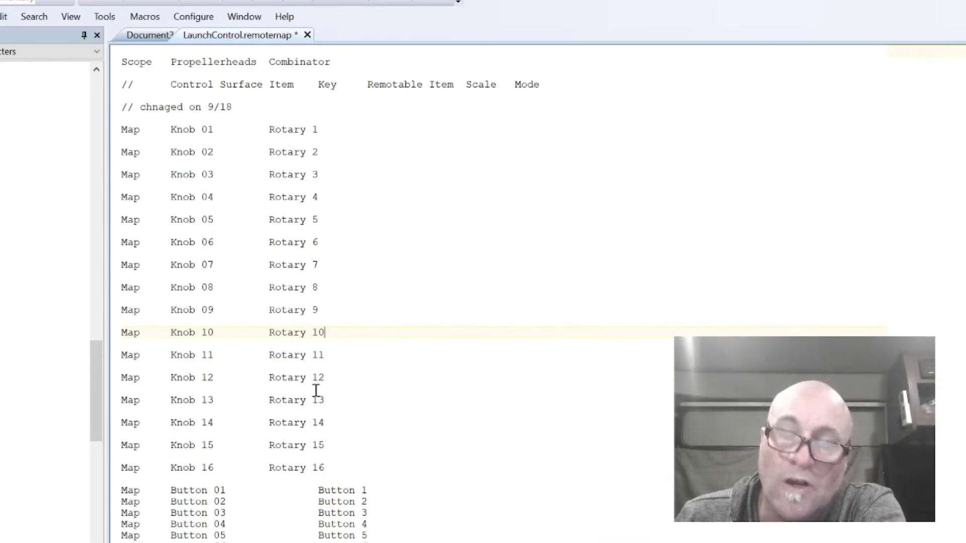
scroll(373, 393, down, 2)
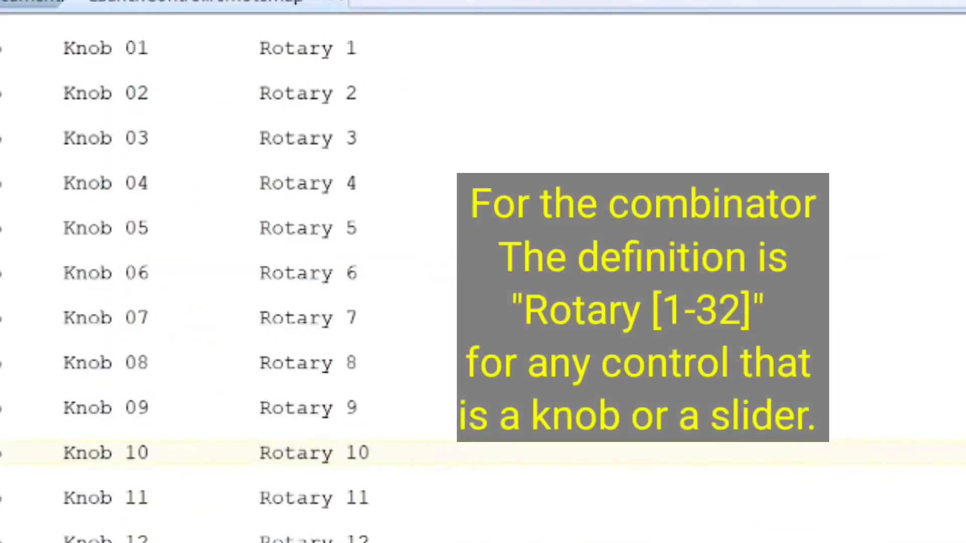
scroll(483, 302, up, 5)
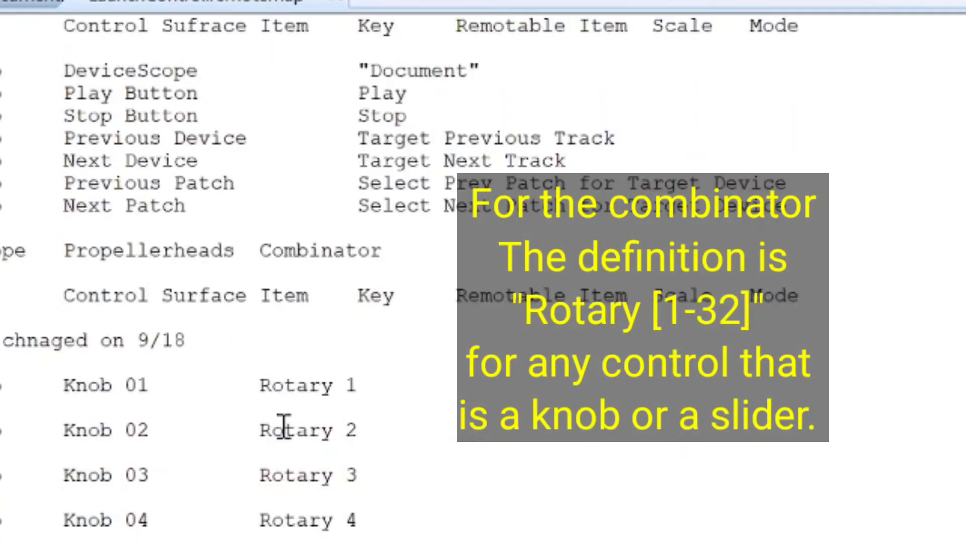
scroll(283, 434, down, 3)
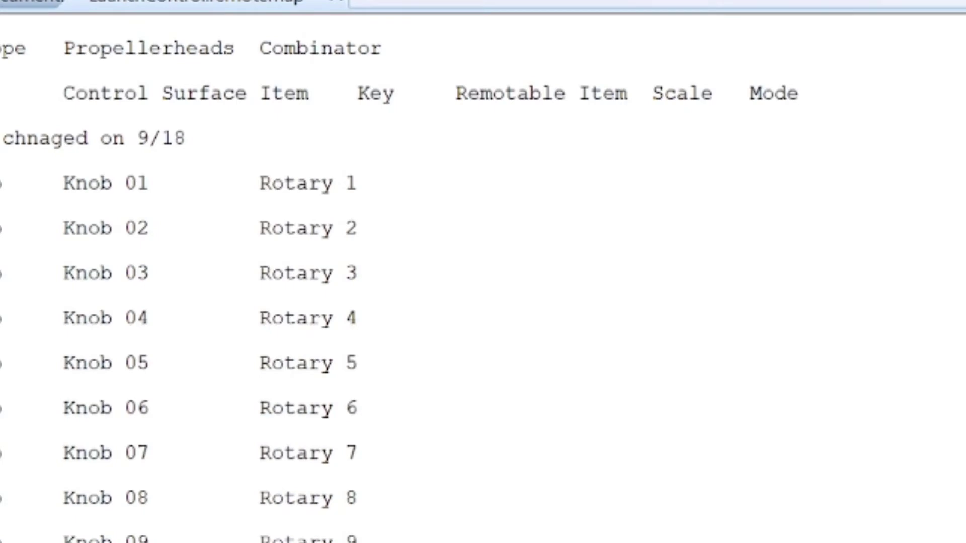
scroll(304, 488, down, 1)
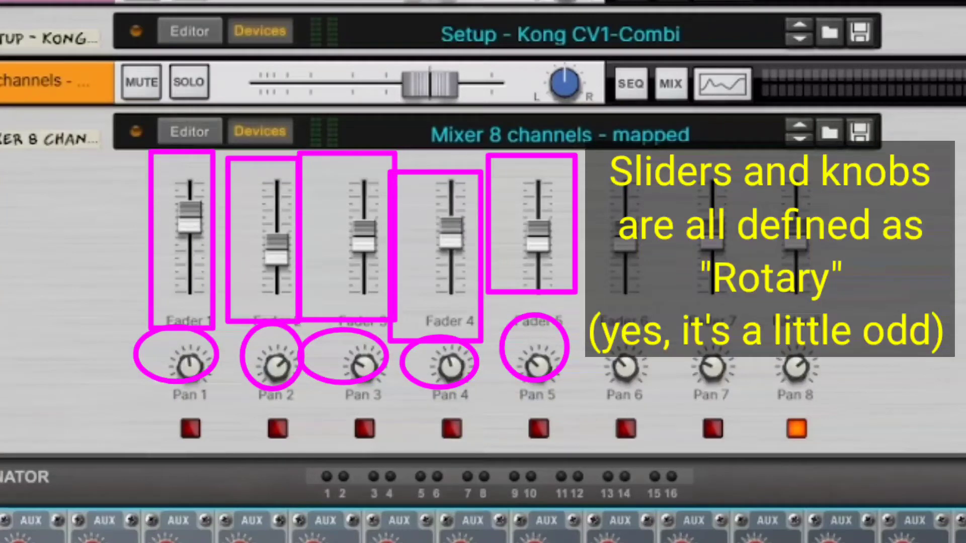
- Test the mapped mixer panel by turning Pan 1 and raising Fader 1 to 109
drag(173, 390, 182, 349)
drag(187, 244, 198, 209)
drag(187, 393, 184, 365)
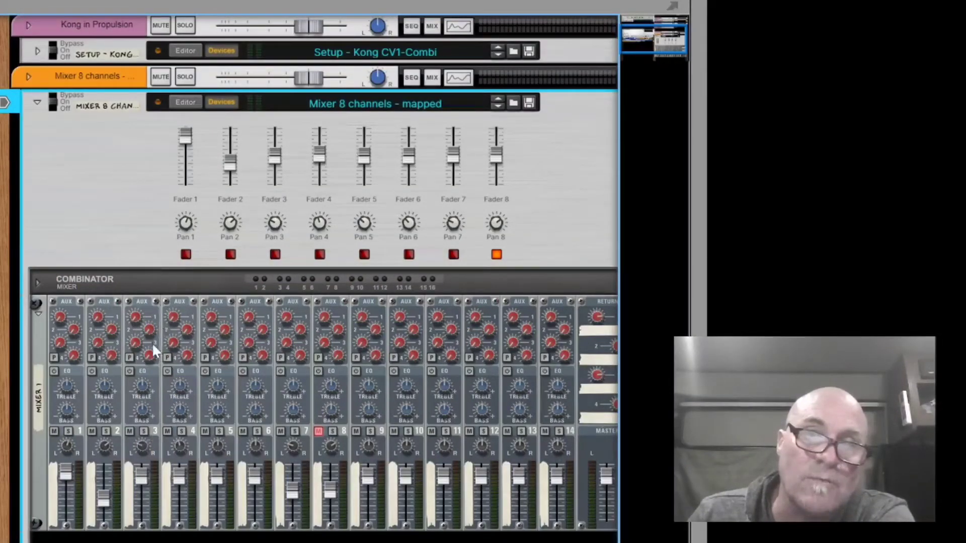
- Raise channel 3's Aux 2 send knob to 57 on the Combinator mixer
drag(149, 329, 149, 300)
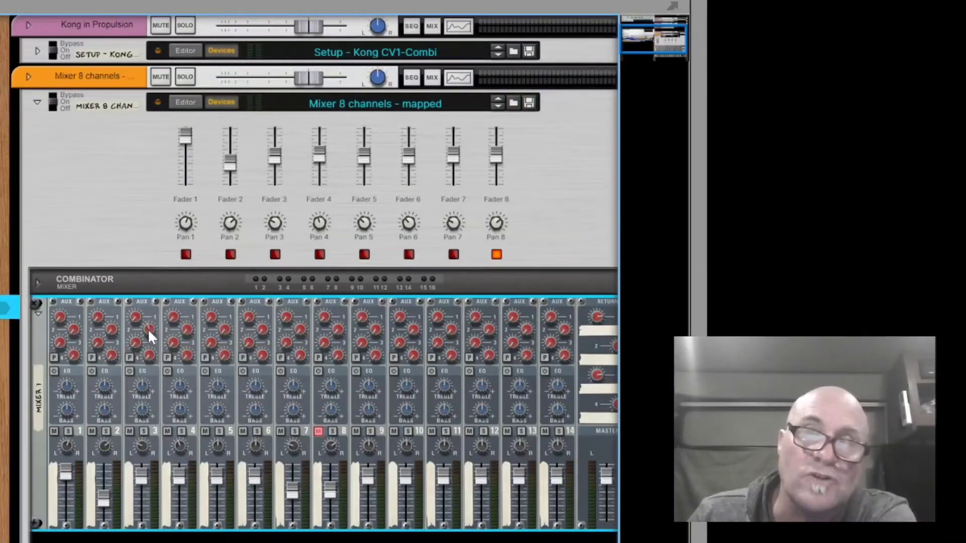
mouse_move(150, 328)
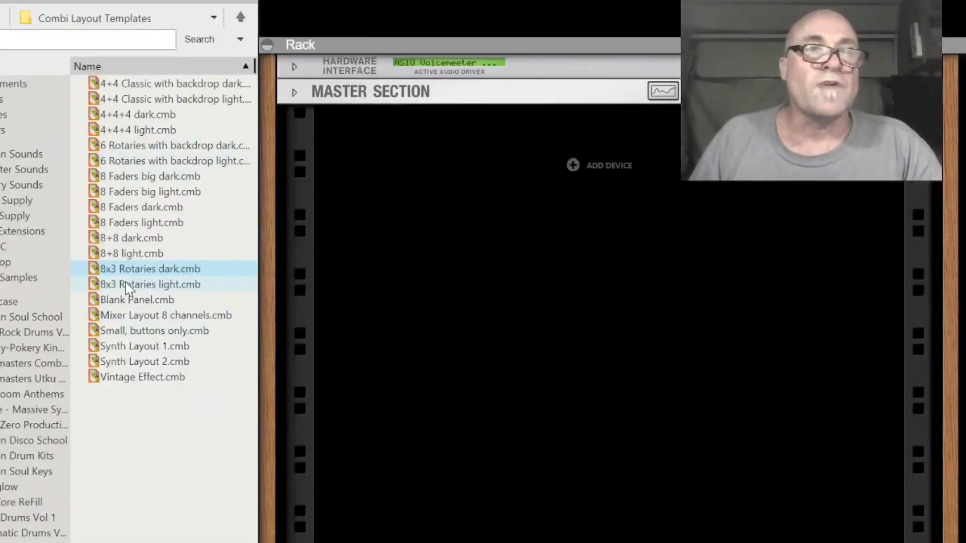
- Load 6 Rotaries with backdrop light, test Rotary 1, then add 8 Faders big dark and swap it for 8x3 Rotaries dark
drag(152, 166, 446, 216)
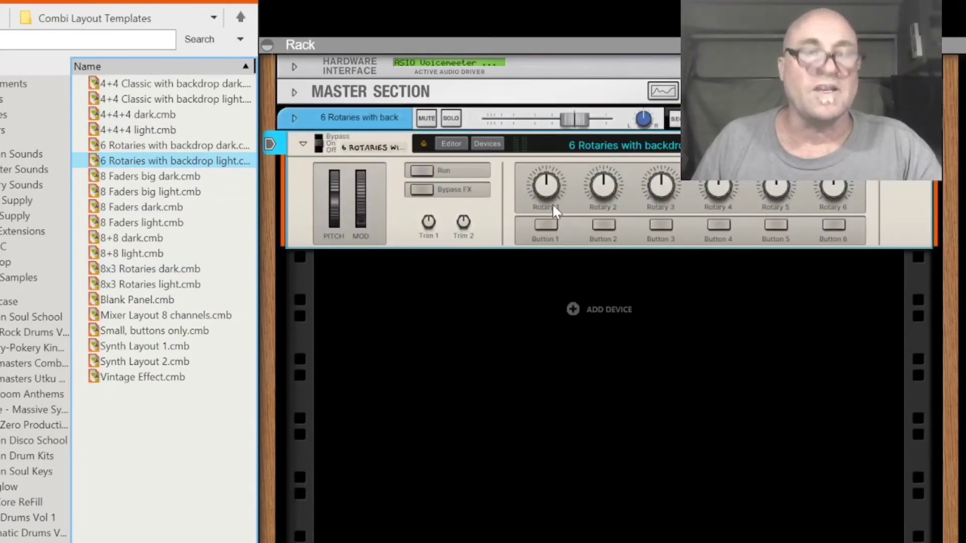
drag(551, 203, 529, 257)
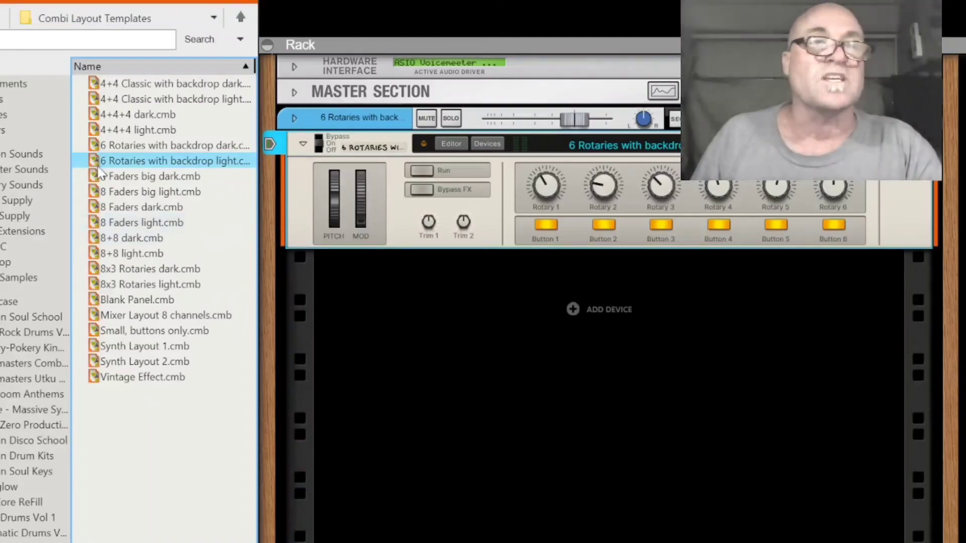
drag(116, 177, 492, 312)
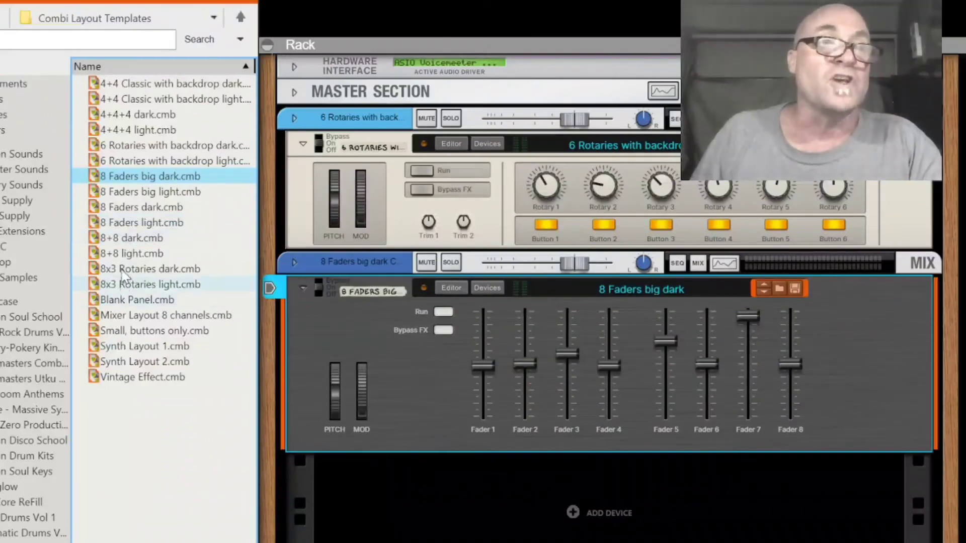
drag(126, 271, 429, 402)
drag(433, 360, 431, 357)
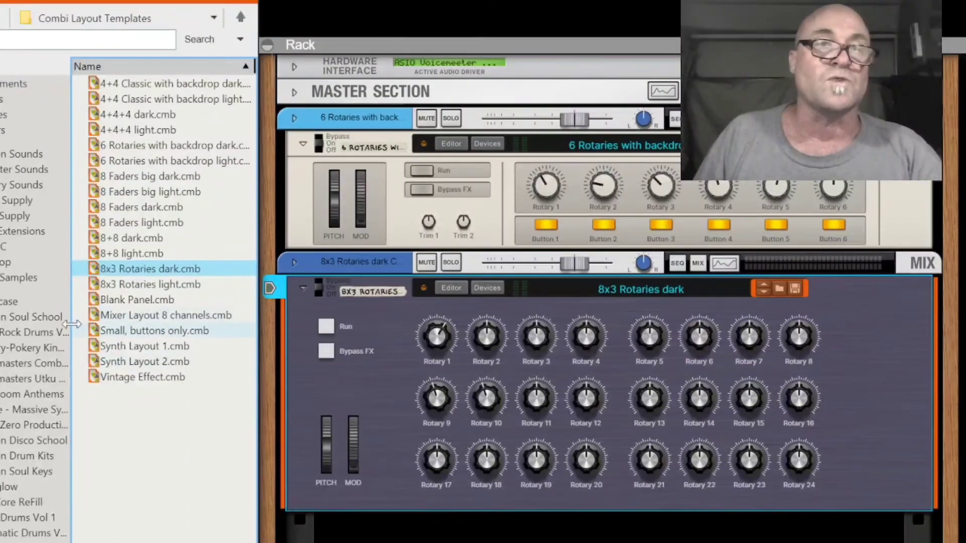
- Load Synth Layout 1.cmb from the browser onto the second Combinator
click(117, 348)
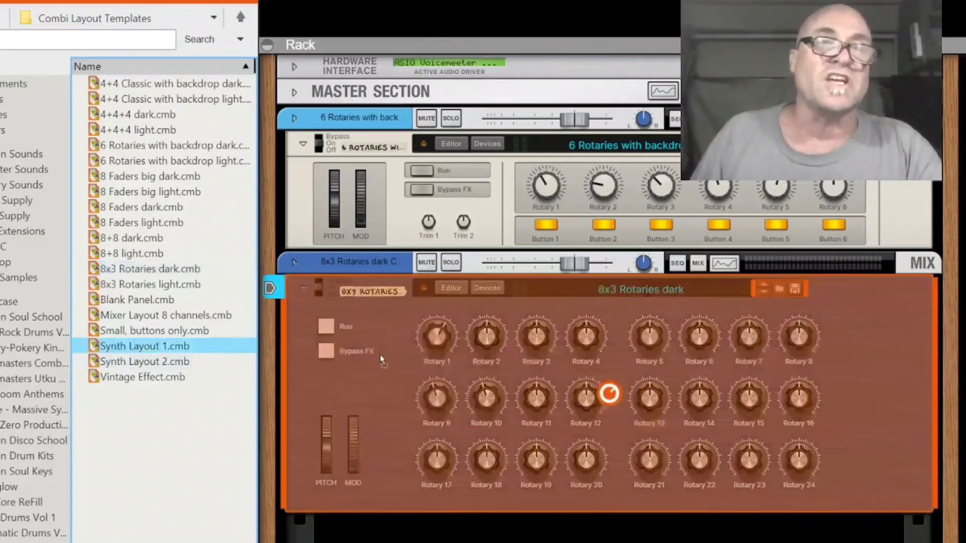